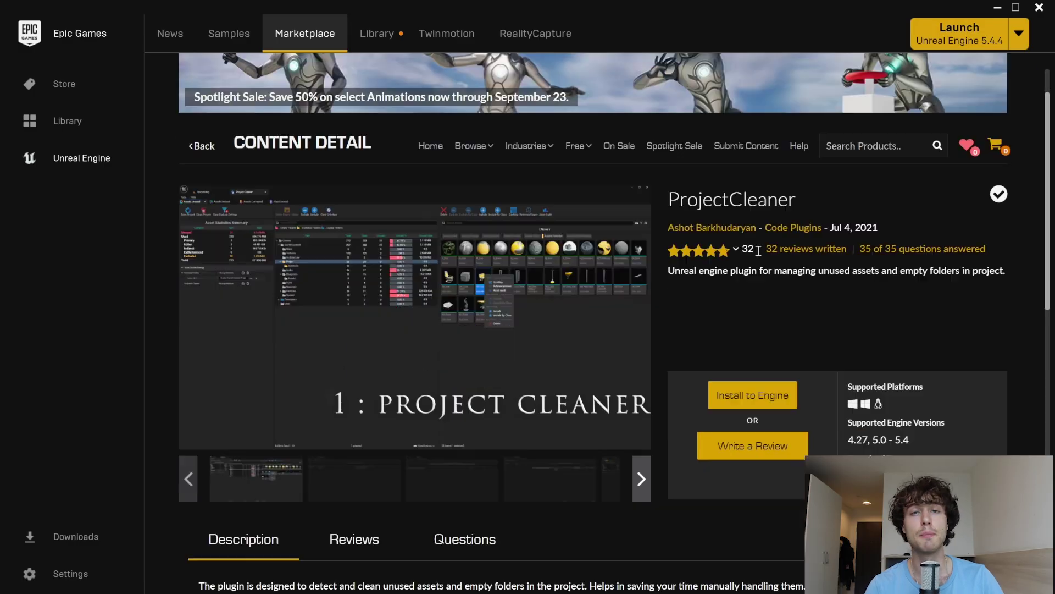
{"action": "scroll", "coordinate": [757, 252], "scroll_direction": "down", "scroll_amount": 3}
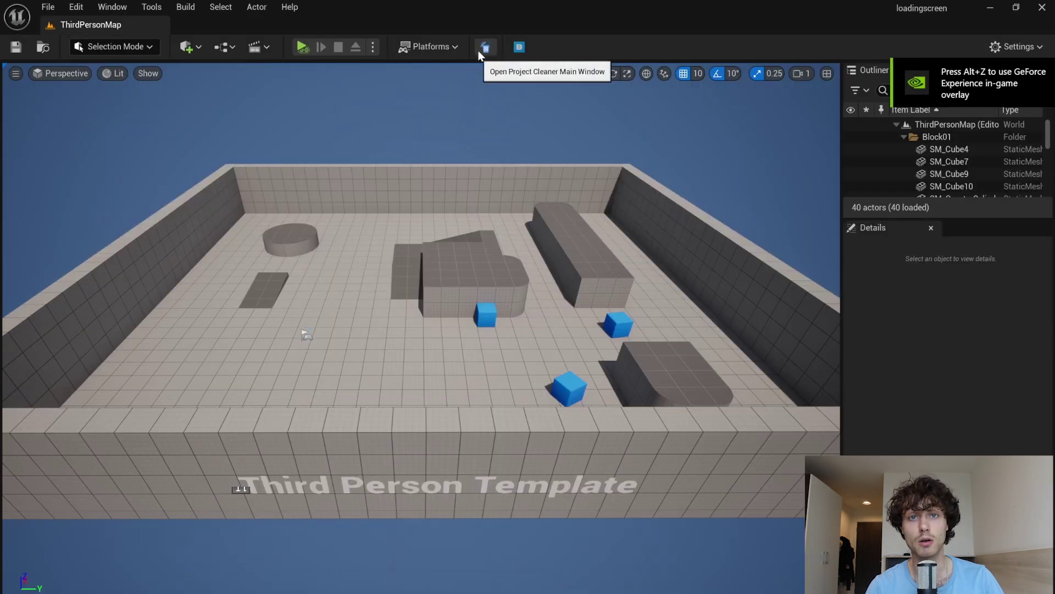
- Use Project Cleaner to delete empty folders and the unused ML_ShinyPlastic_Beige_Logo asset
{"action": "left_click", "coordinate": [479, 52]}
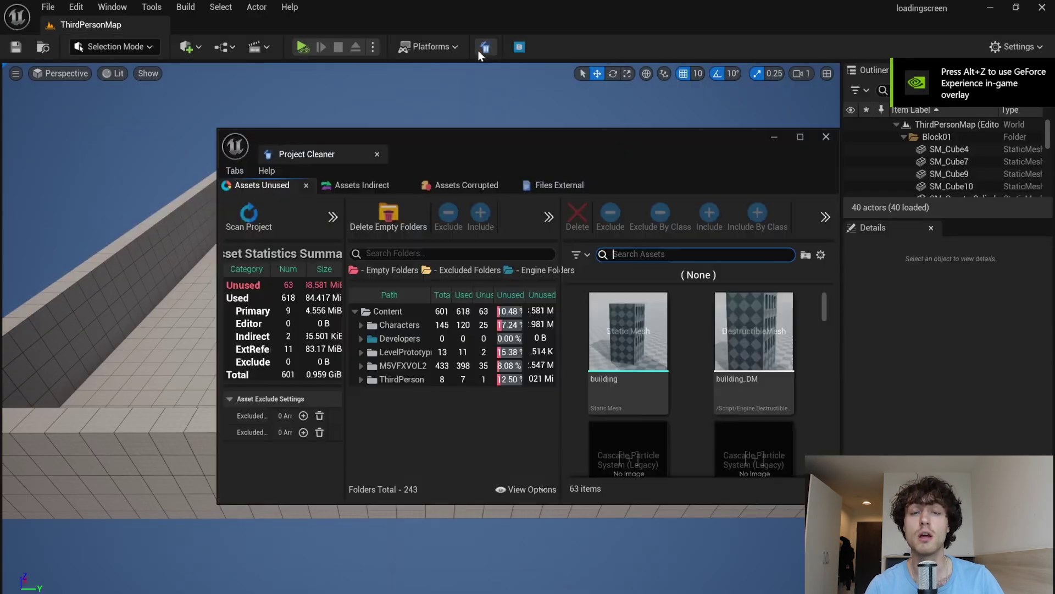
{"action": "left_click", "coordinate": [387, 227]}
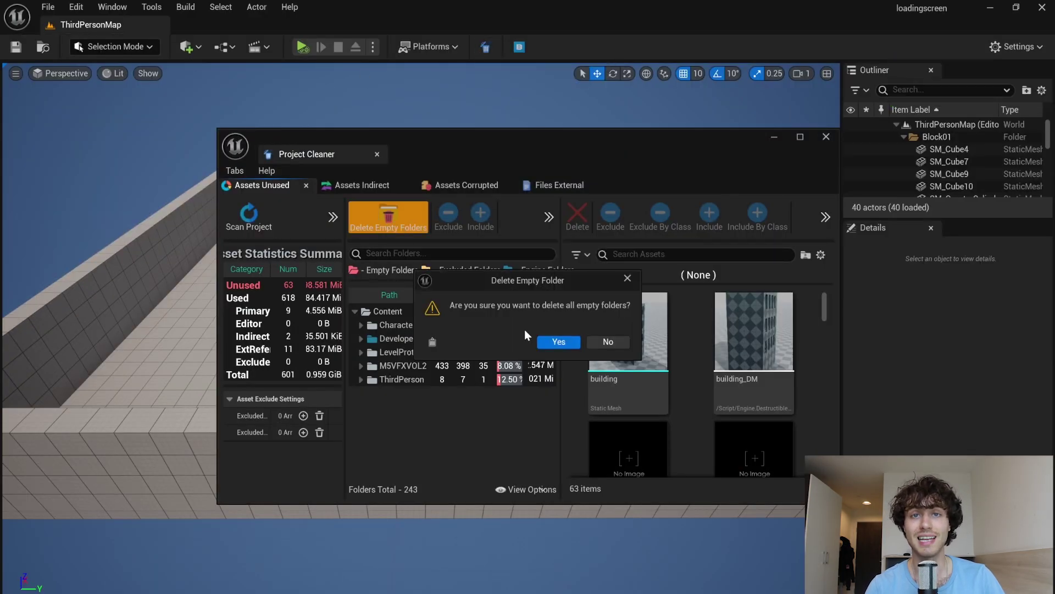
{"action": "left_click", "coordinate": [558, 342]}
{"action": "left_click", "coordinate": [622, 351]}
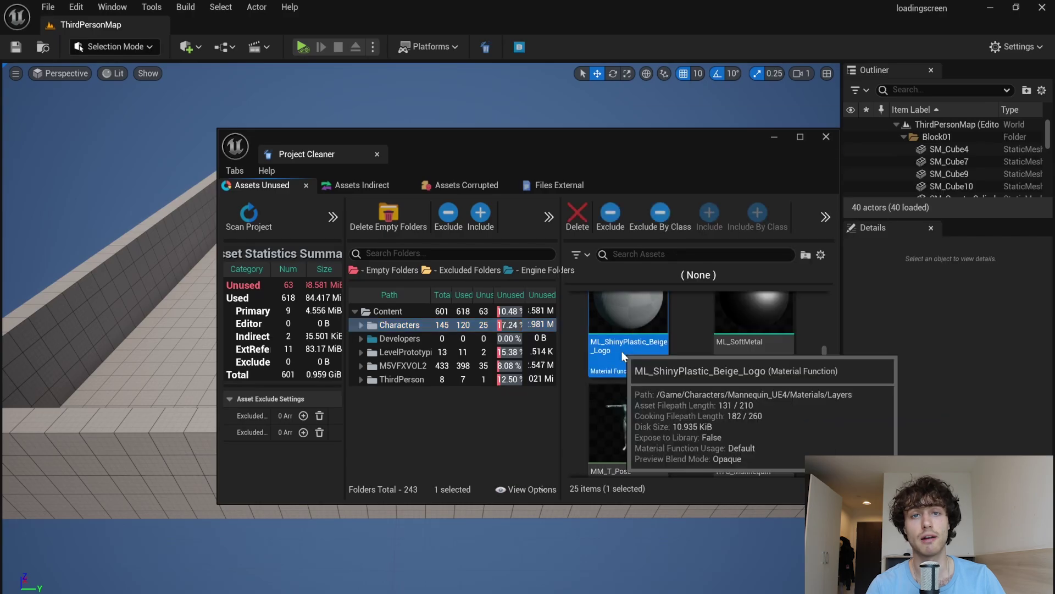
{"action": "left_click", "coordinate": [578, 220]}
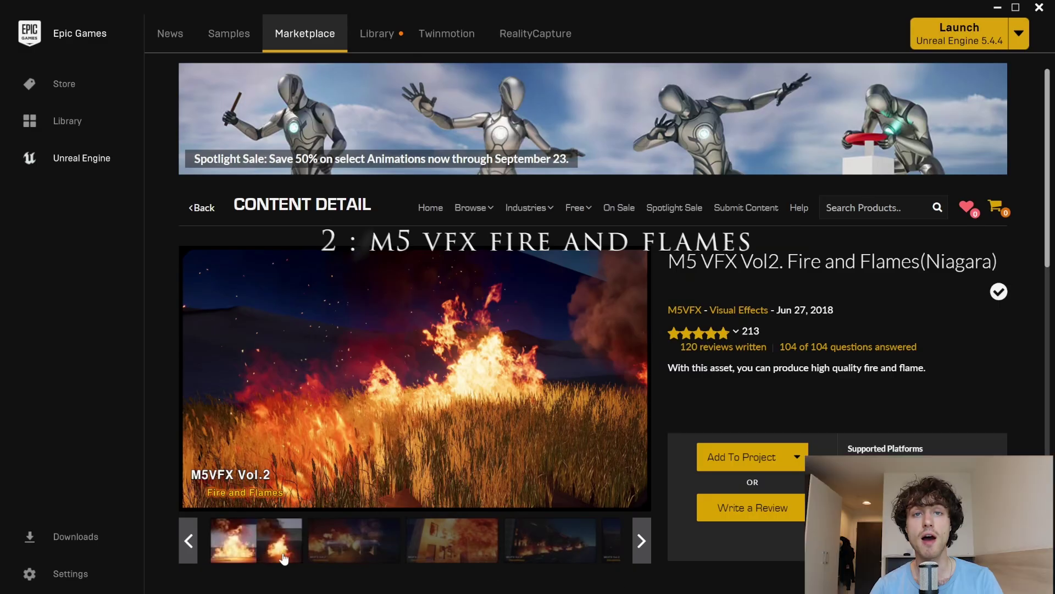
- View the two-panel fire, fuel-tanks and burning-building preview images of the M5 VFX pack
{"action": "left_click", "coordinate": [284, 558]}
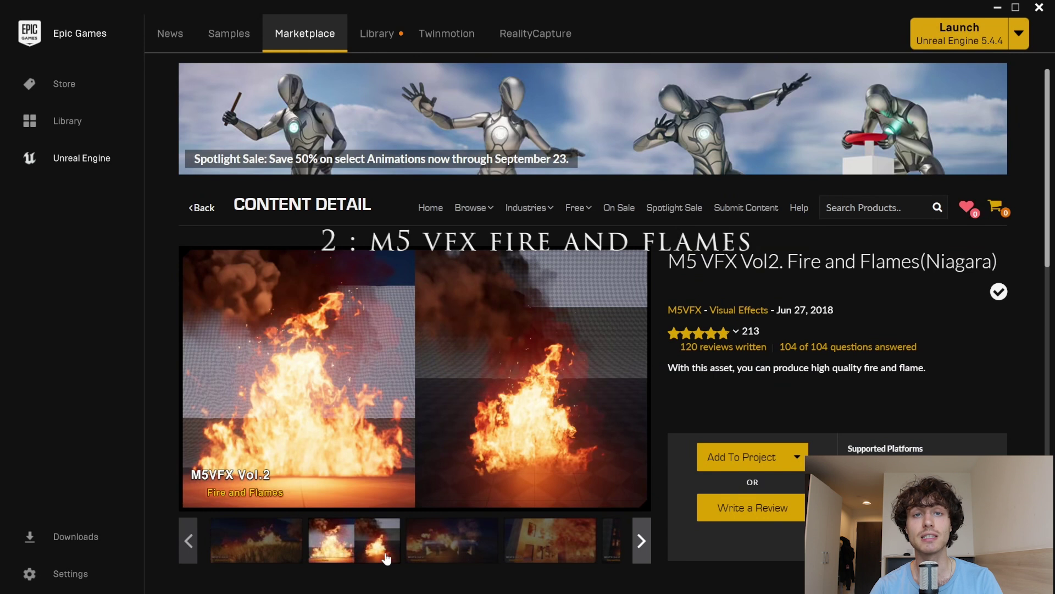
{"action": "left_click", "coordinate": [415, 558]}
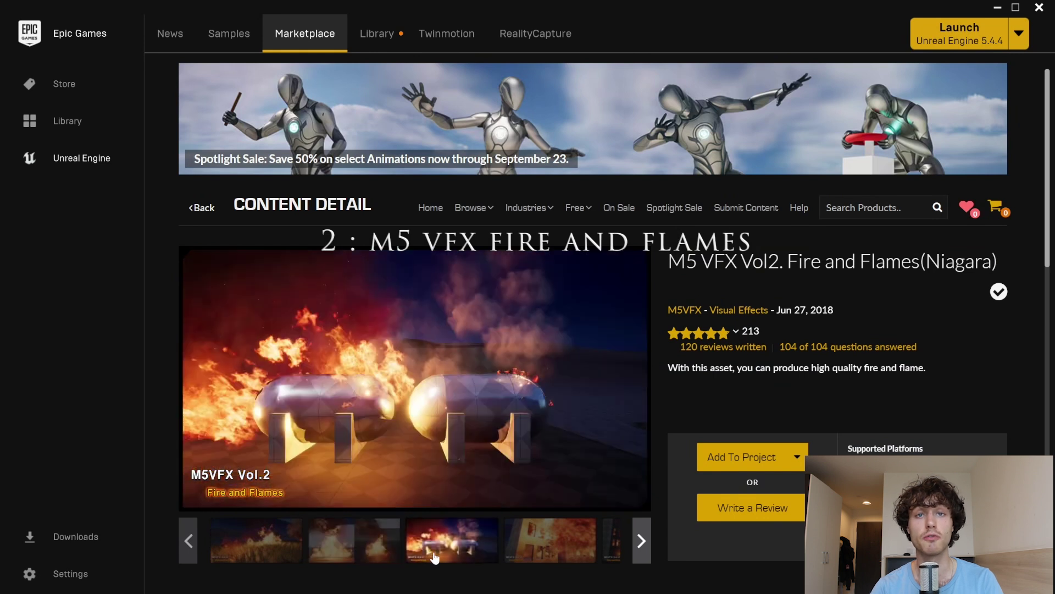
{"action": "left_click", "coordinate": [568, 554]}
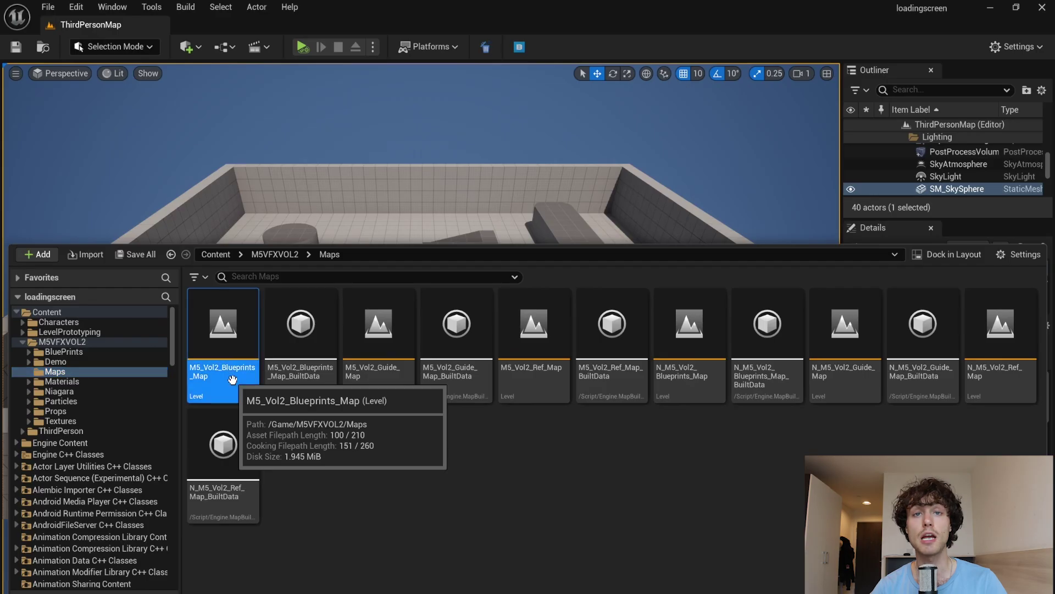
- Play the M5_Vol2_Blueprints_Map demo, then place Fire_PLight_Exp_BP with Fire_Exp_00 and building_rf
{"action": "double_click", "coordinate": [233, 380]}
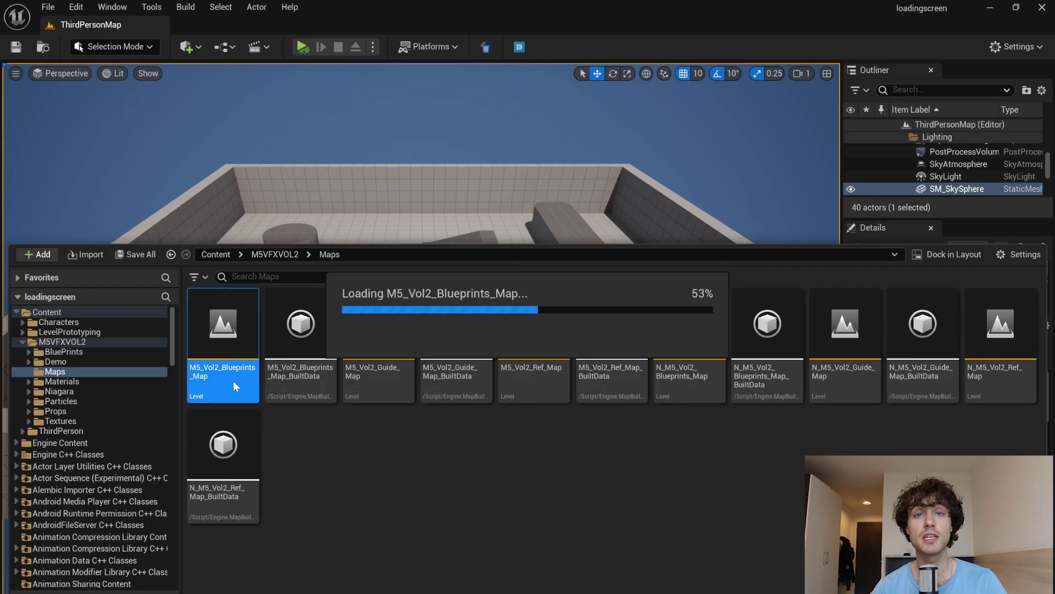
{"action": "left_click", "coordinate": [303, 47]}
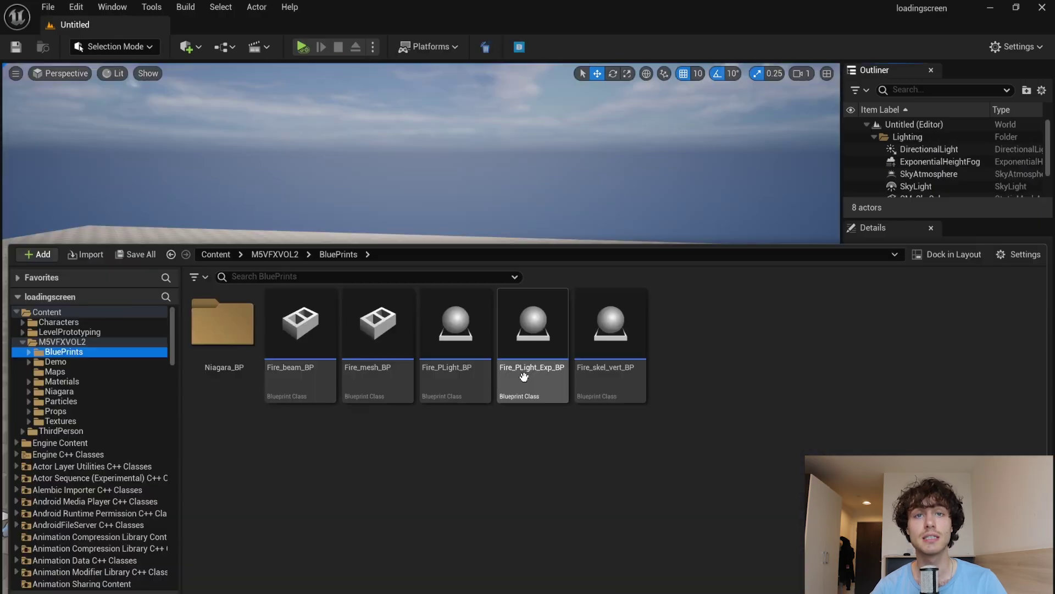
{"action": "left_click_drag", "start_coordinate": [524, 377], "coordinate": [471, 385]}
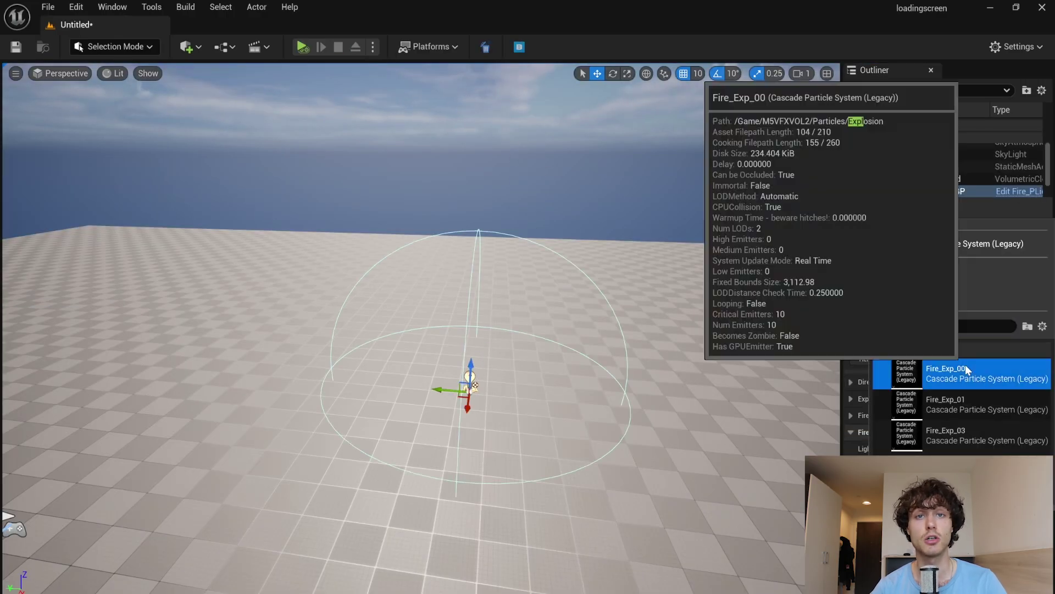
{"action": "left_click", "coordinate": [946, 373]}
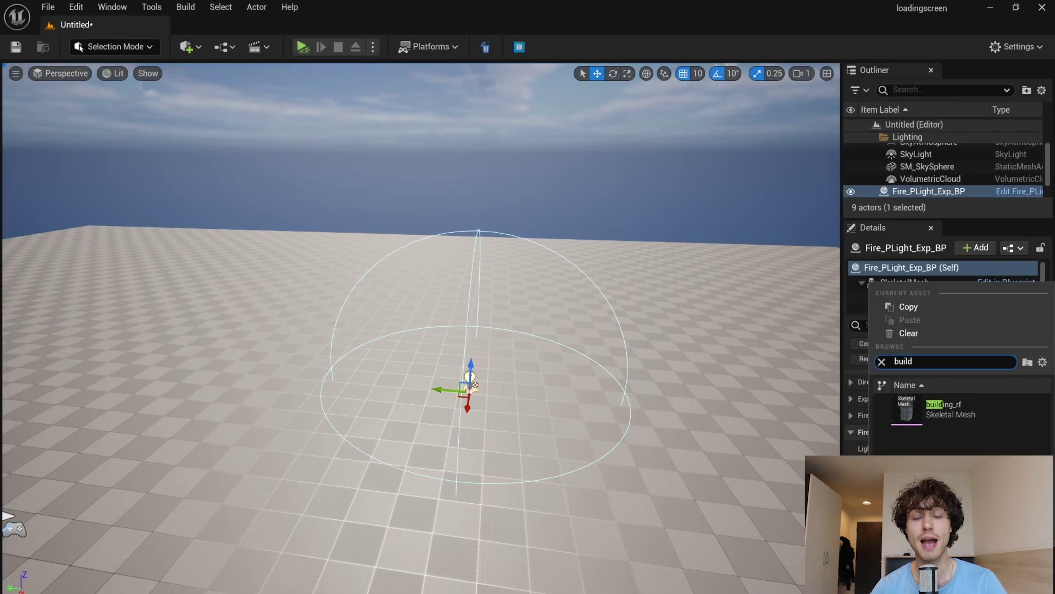
{"action": "left_click", "coordinate": [943, 409]}
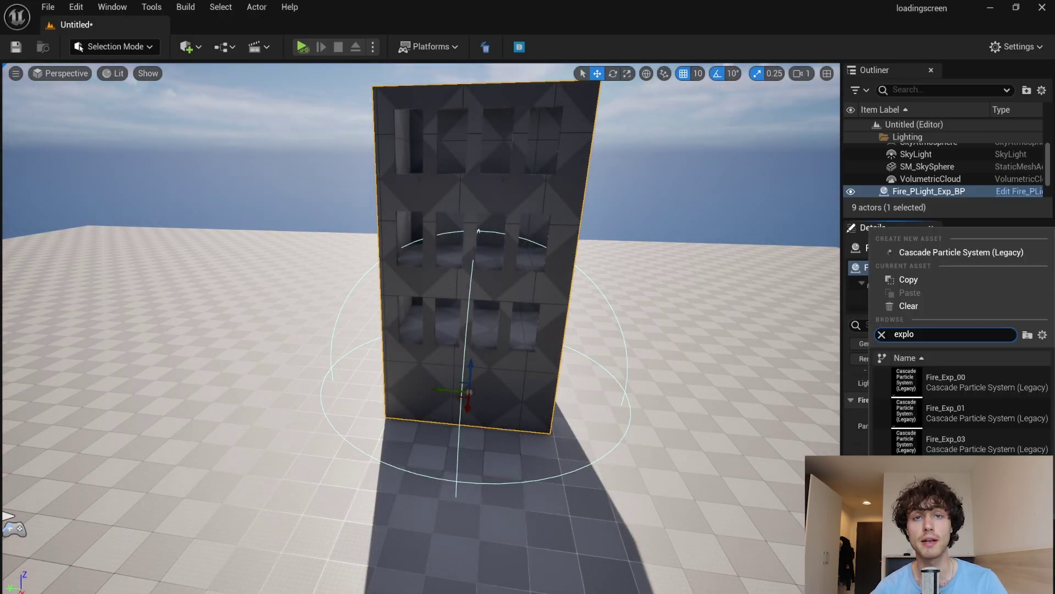
{"action": "left_click", "coordinate": [963, 381]}
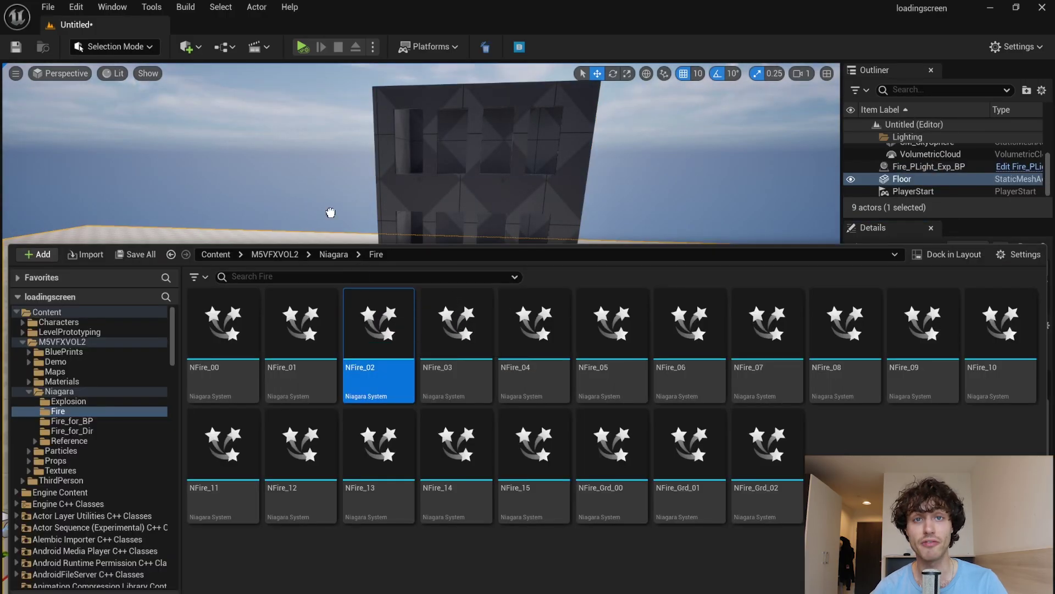
- Play the level and shoot projectiles at the building to trigger the explosion
{"action": "key", "text": "ctrl+space"}
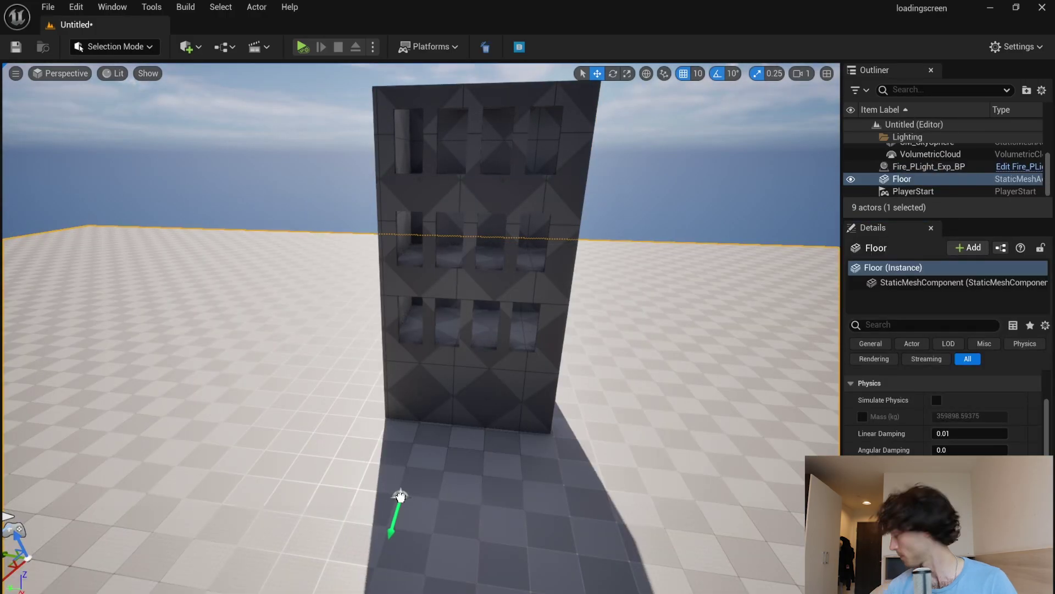
{"action": "key", "text": "alt+p"}
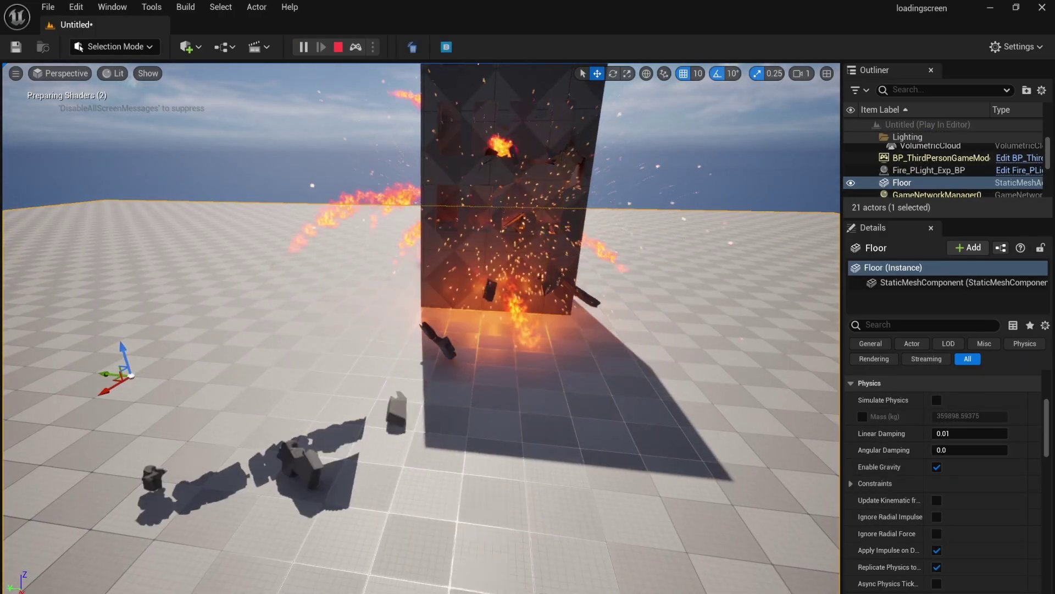
{"action": "left_click", "coordinate": [642, 404]}
{"action": "left_click", "coordinate": [642, 404]}
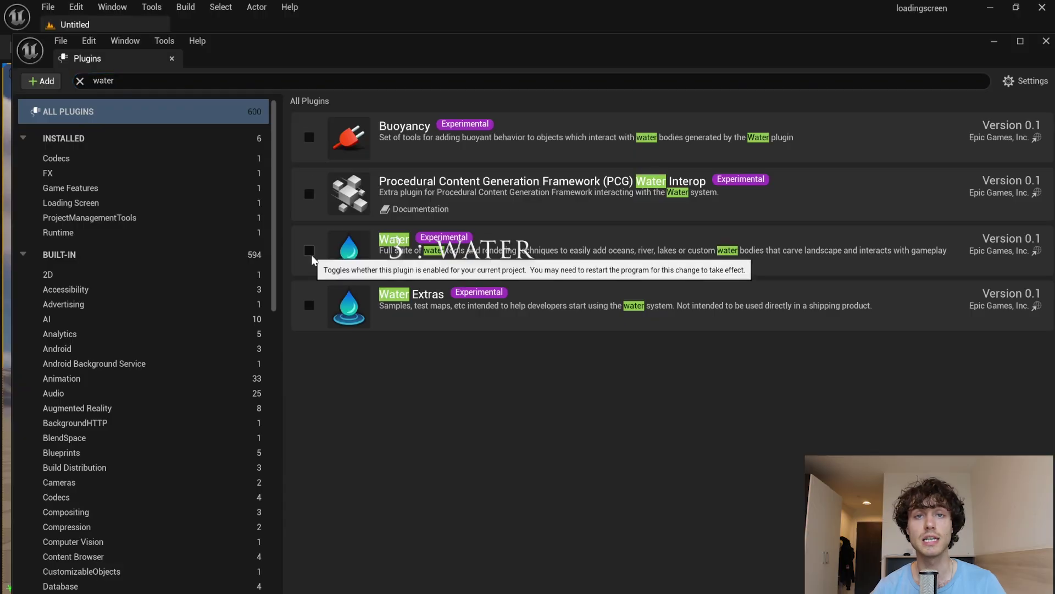
- Enable the experimental Water plugin and place a Water Body Lake in the level
{"action": "left_click", "coordinate": [310, 252]}
{"action": "left_click", "coordinate": [636, 353]}
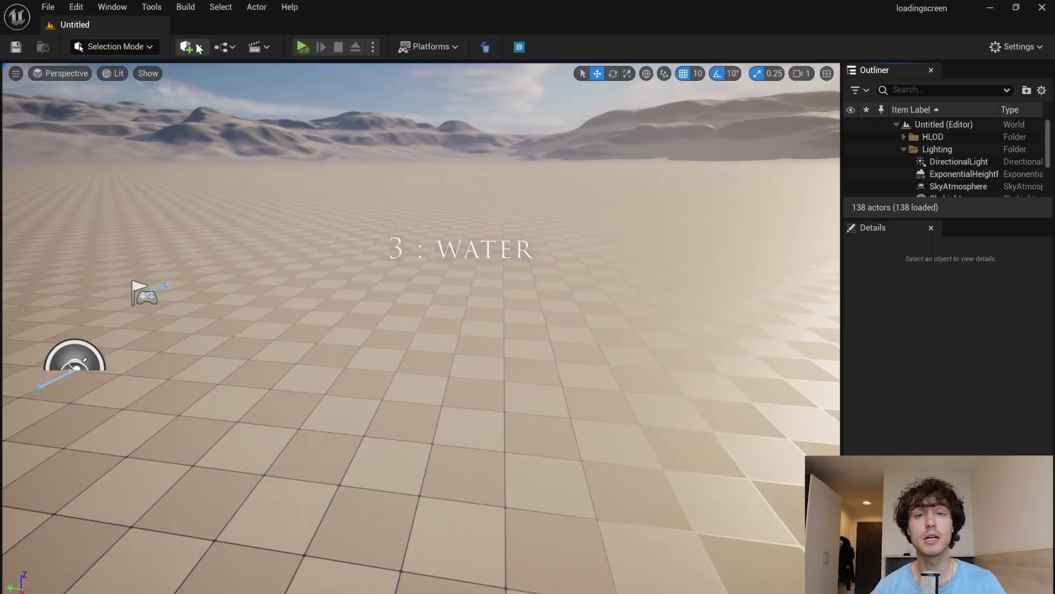
{"action": "left_click", "coordinate": [189, 47]}
{"action": "type", "text": "water"}
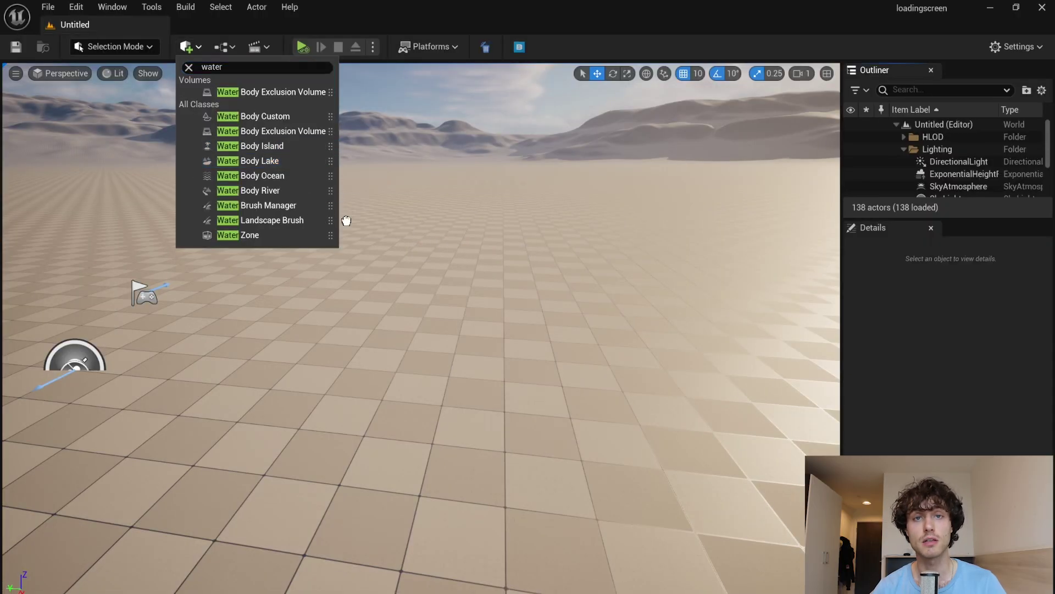
{"action": "left_click_drag", "start_coordinate": [247, 157], "coordinate": [509, 236]}
- Add a Water Body River to the level and select its end spline point
{"action": "scroll", "coordinate": [510, 235], "scroll_direction": "up", "scroll_amount": 5}
{"action": "left_click", "coordinate": [190, 47]}
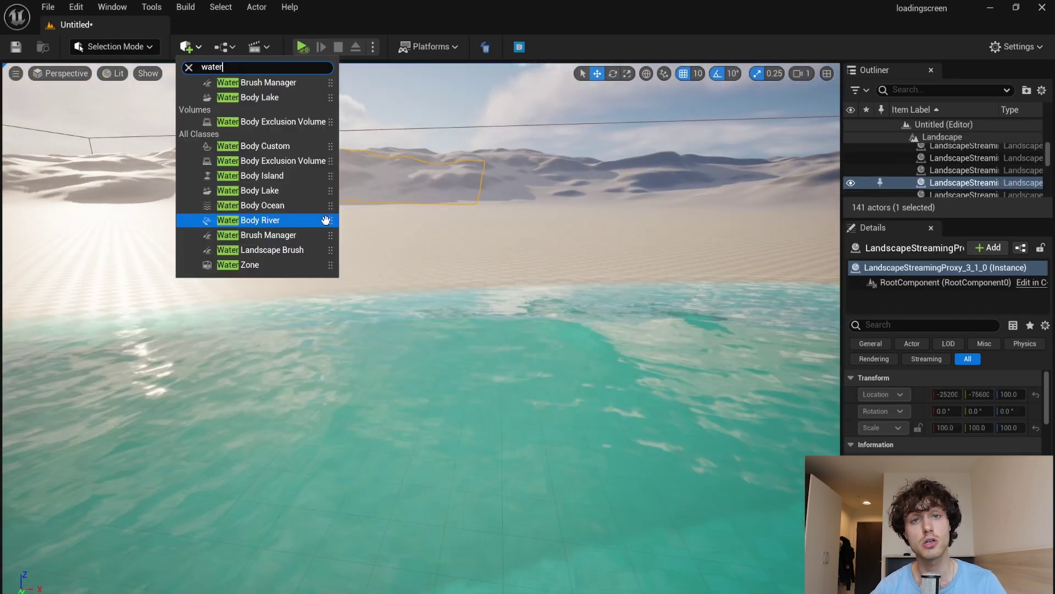
{"action": "left_click_drag", "start_coordinate": [264, 220], "coordinate": [433, 241]}
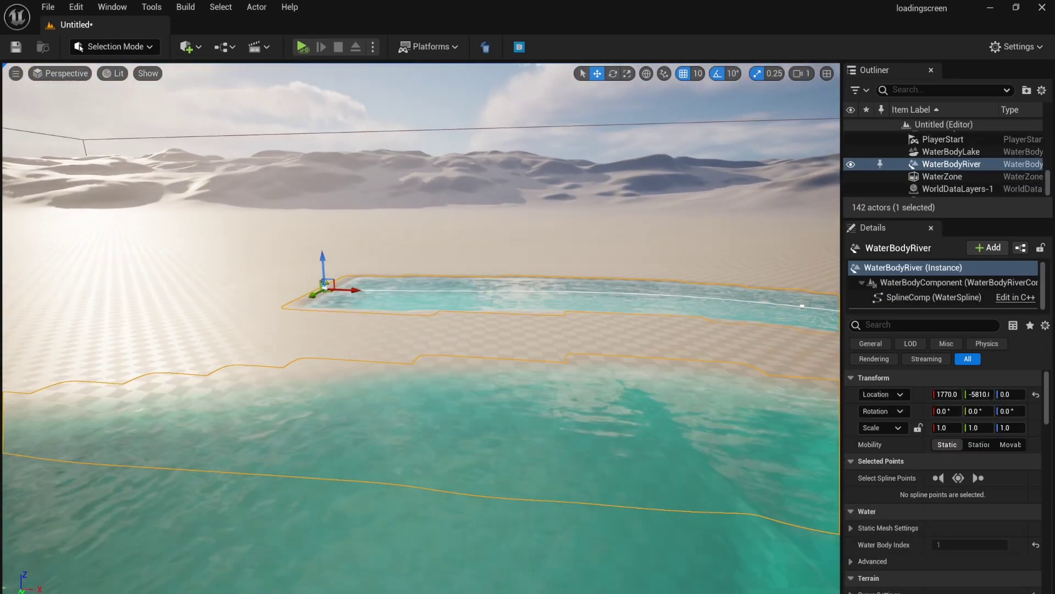
{"action": "right_click_drag", "start_coordinate": [432, 242], "coordinate": [451, 230]}
{"action": "left_click", "coordinate": [471, 225]}
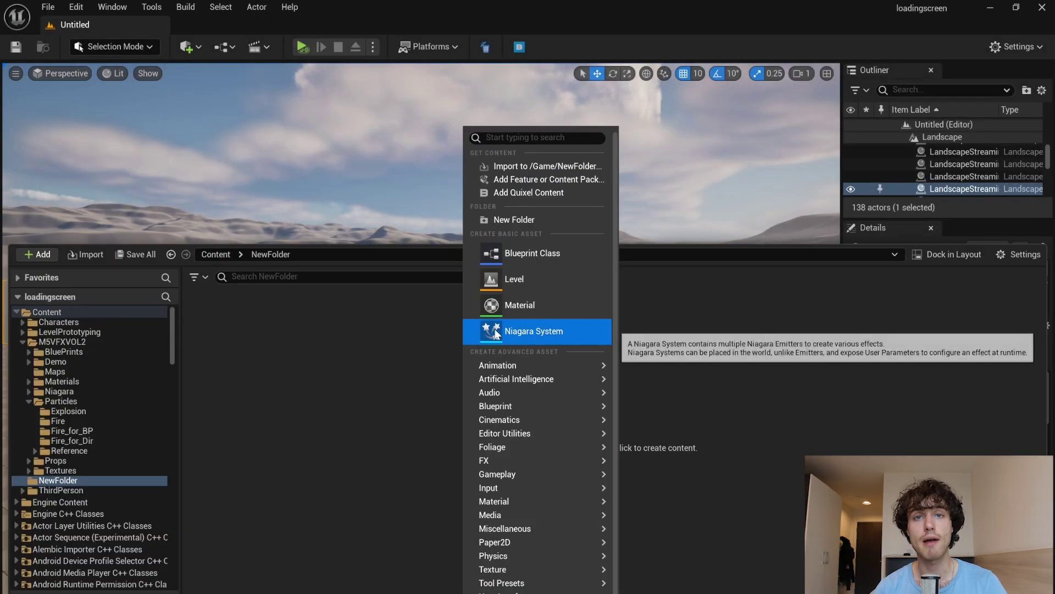
- Start a new Niagara system based on the ConfettiBurst emitter template
{"action": "left_click", "coordinate": [497, 330]}
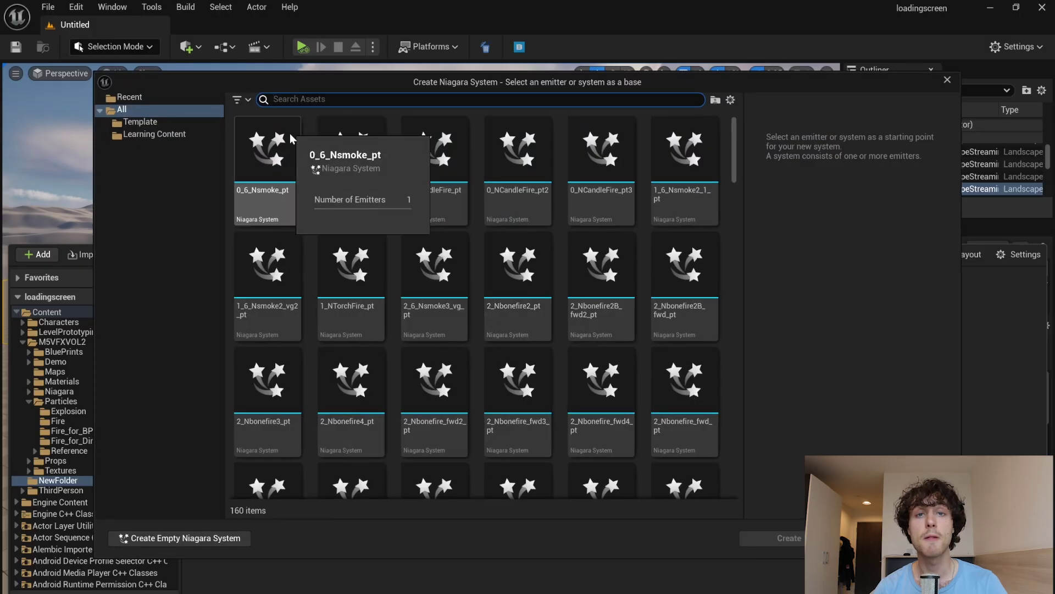
{"action": "left_click", "coordinate": [170, 121]}
{"action": "left_click", "coordinate": [338, 174]}
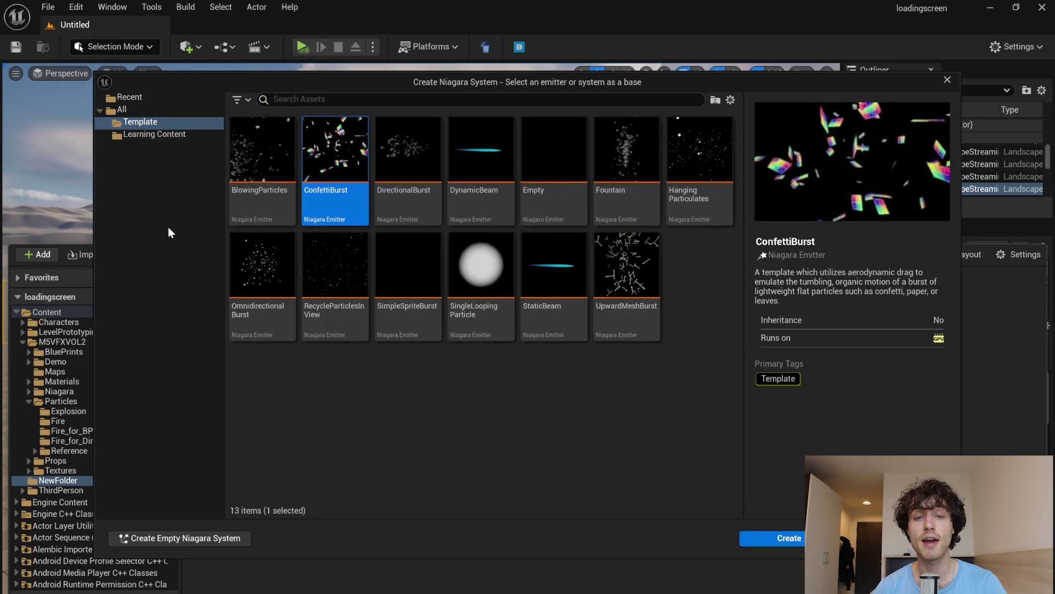
{"action": "key", "text": "Left"}
- Create the confetti system in the level, then view the snowy and foggy forest previews
{"action": "left_click", "coordinate": [770, 536]}
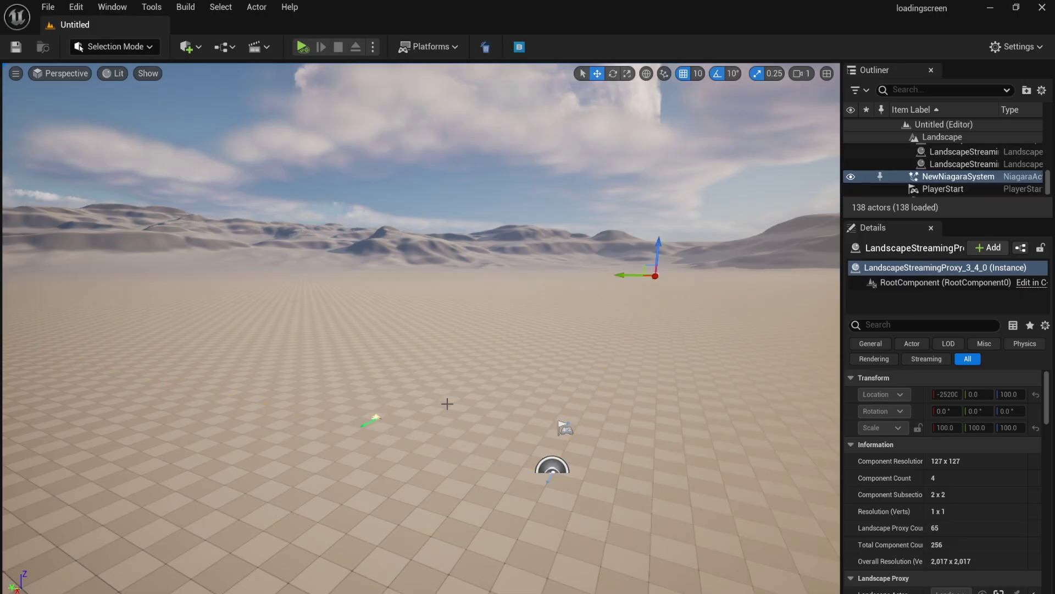
{"action": "key", "text": "f"}
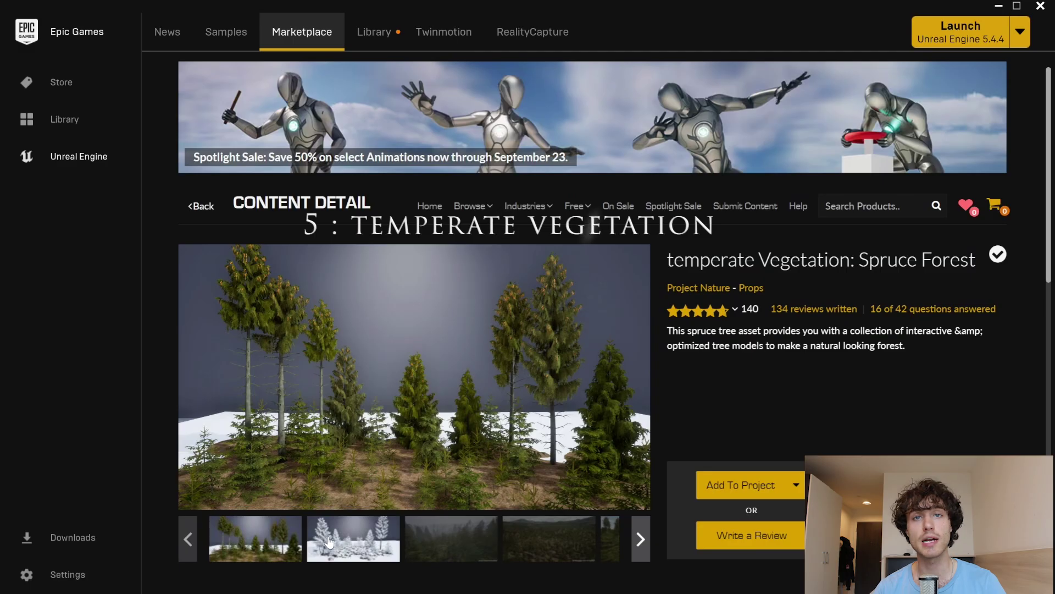
{"action": "left_click", "coordinate": [328, 541]}
{"action": "left_click", "coordinate": [429, 545]}
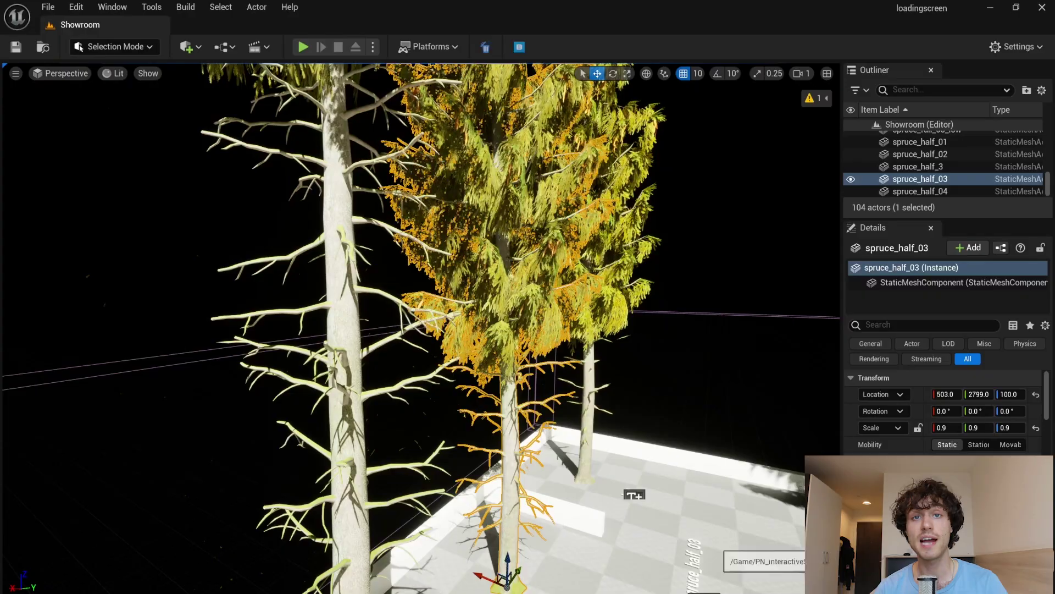
- Open the material list for the selected spruce_half_03 tree in Details
{"action": "left_click", "coordinate": [935, 550]}
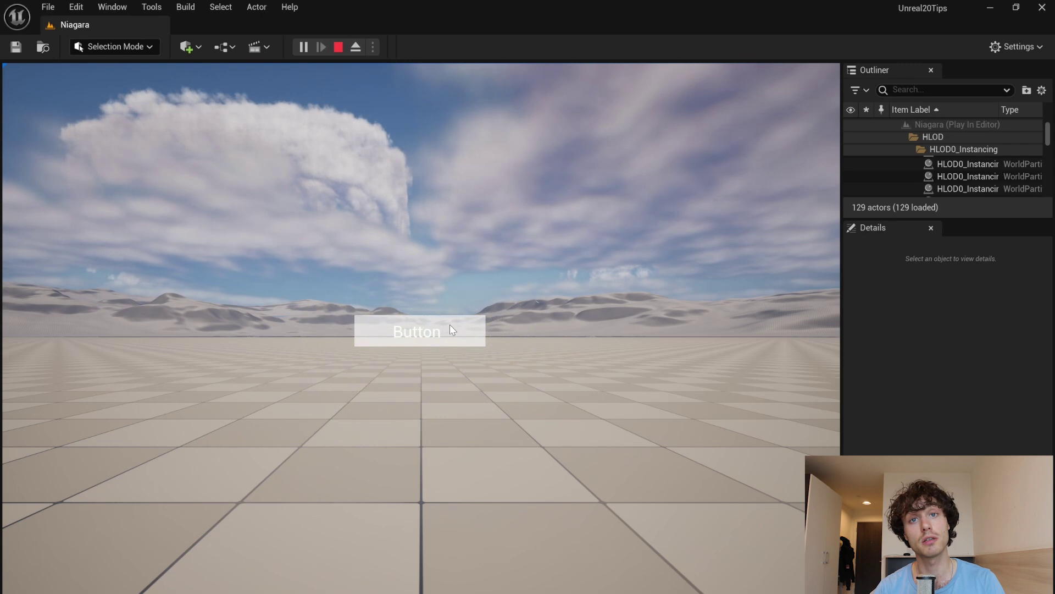
- Click the on-screen button during play to trigger the N_ChaosExplosion burst
{"action": "left_click", "coordinate": [449, 324]}
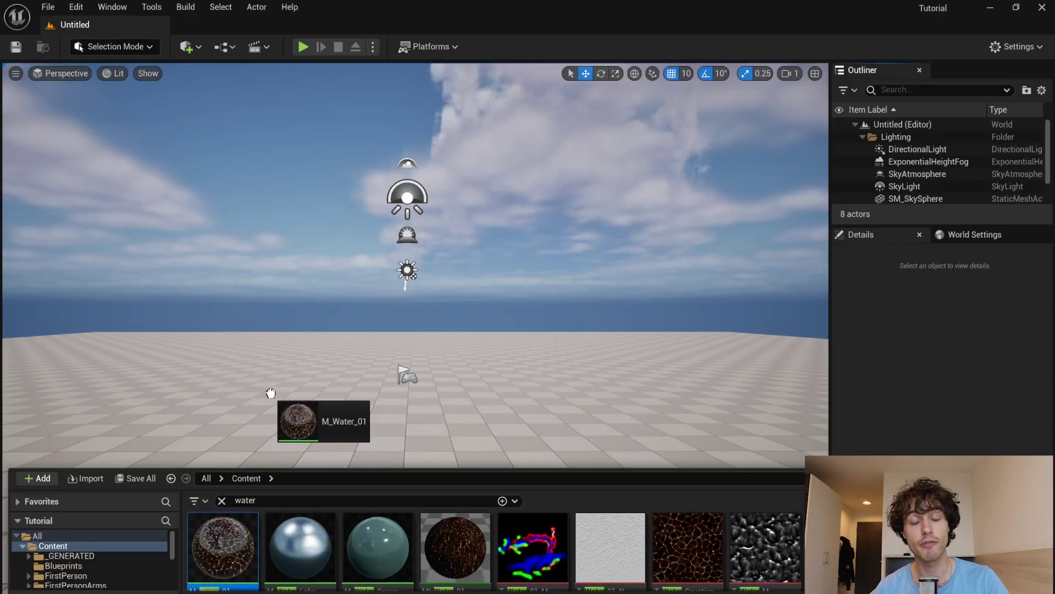
- Apply M_Water_Ocean to the floor and place the FX_Birds_02 and FX_Birds_01 flocks
{"action": "left_click_drag", "start_coordinate": [271, 393], "coordinate": [275, 396]}
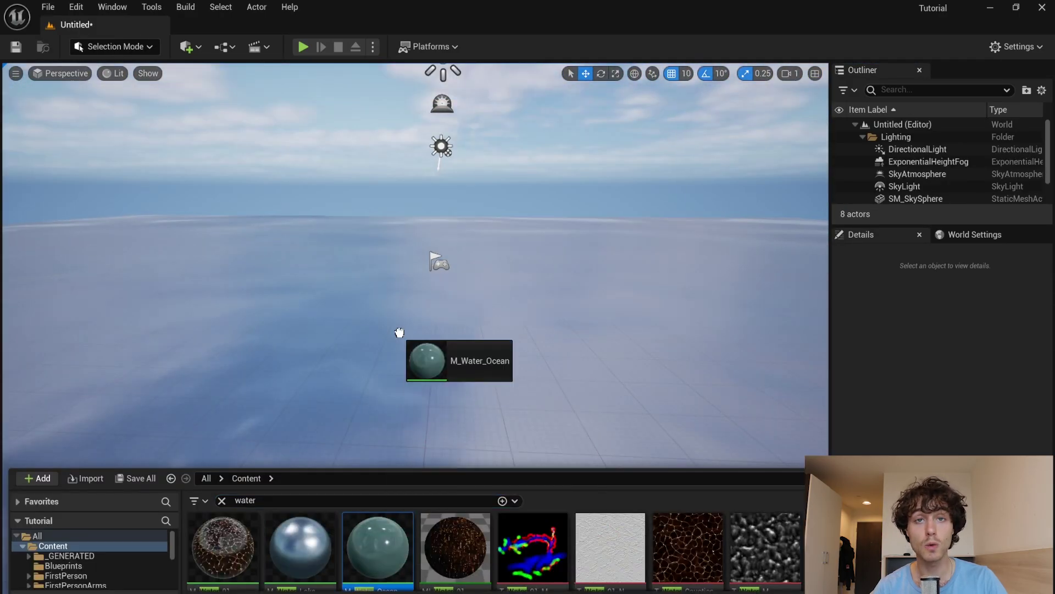
{"action": "left_click_drag", "start_coordinate": [400, 333], "coordinate": [398, 332]}
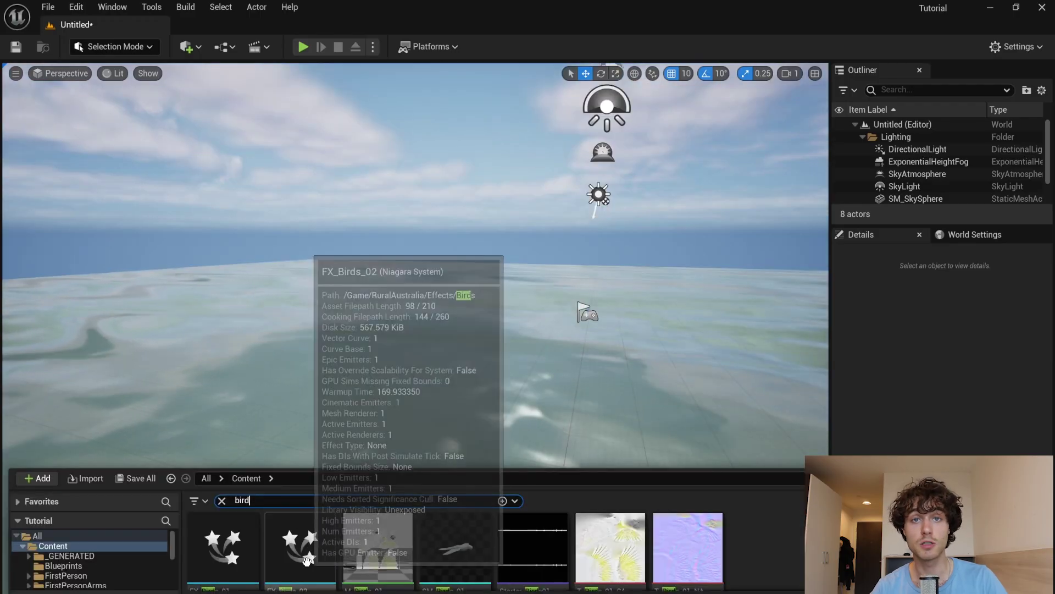
{"action": "left_click_drag", "start_coordinate": [306, 560], "coordinate": [499, 286]}
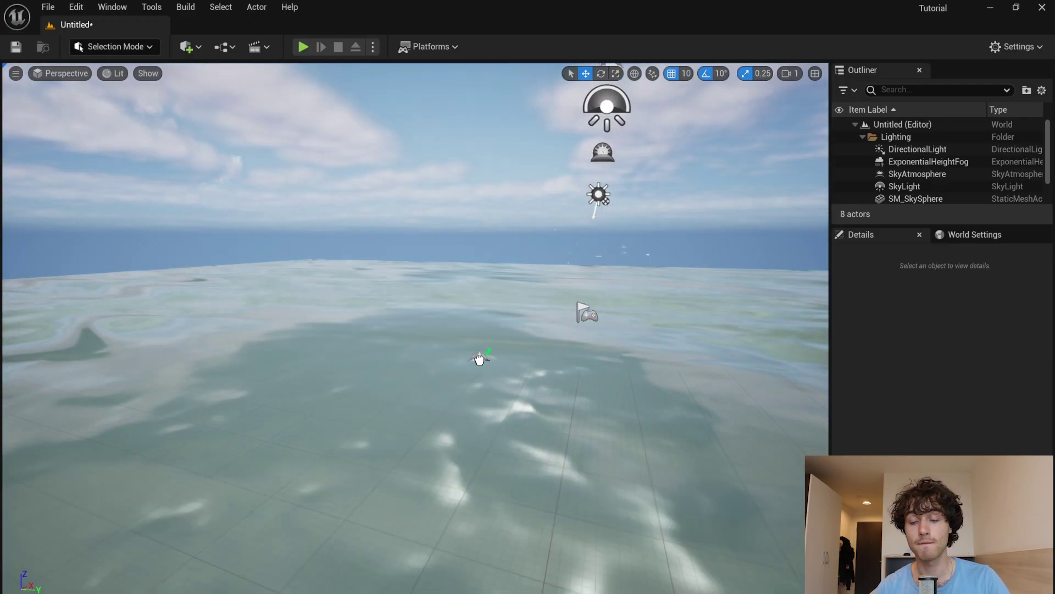
{"action": "left_click_drag", "start_coordinate": [479, 359], "coordinate": [479, 358]}
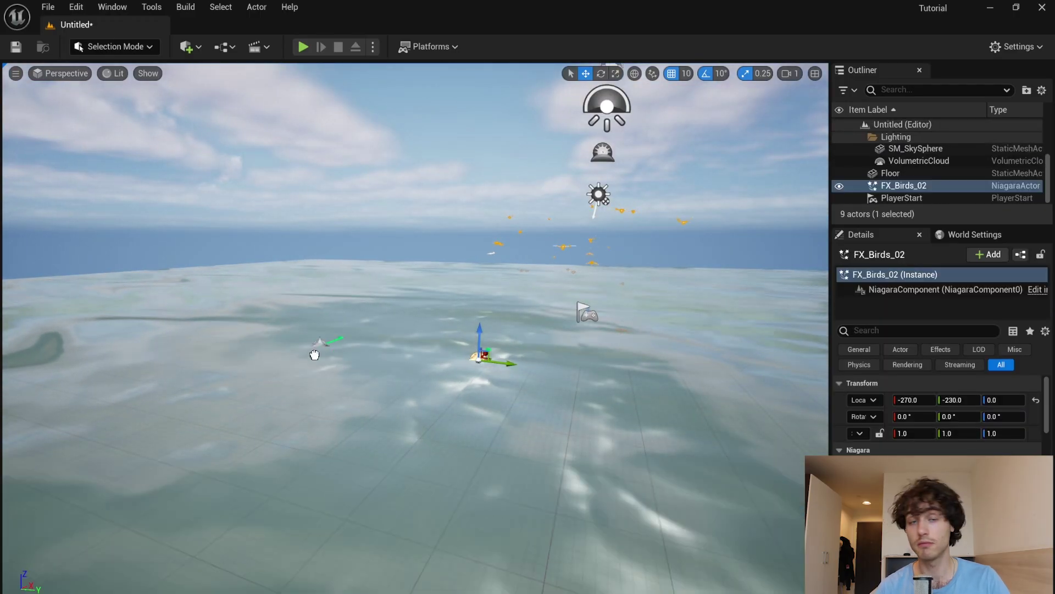
{"action": "left_click_drag", "start_coordinate": [315, 354], "coordinate": [289, 375]}
{"action": "left_click", "coordinate": [330, 418]}
{"action": "right_click_drag", "start_coordinate": [330, 418], "coordinate": [330, 330]}
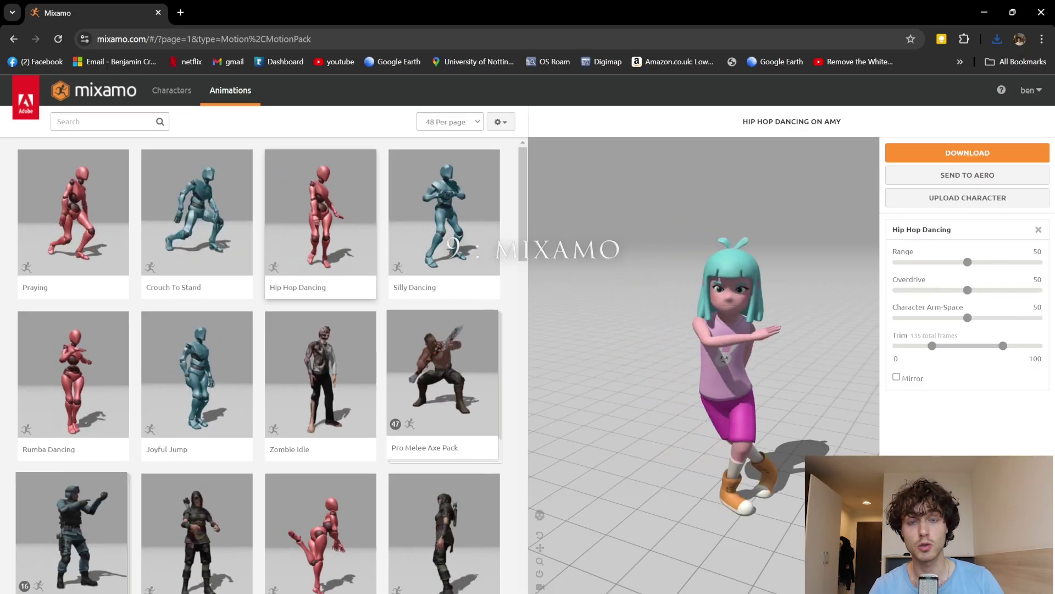
- Download Mixamo's Defeated animation and play the level to test it
{"action": "left_click", "coordinate": [244, 96]}
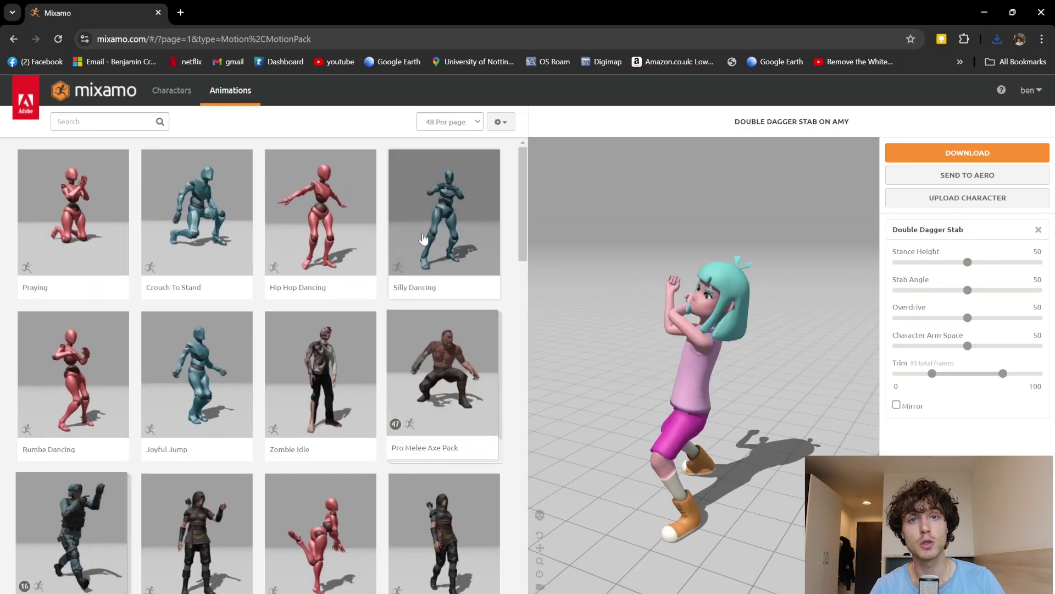
{"action": "left_click", "coordinate": [329, 240]}
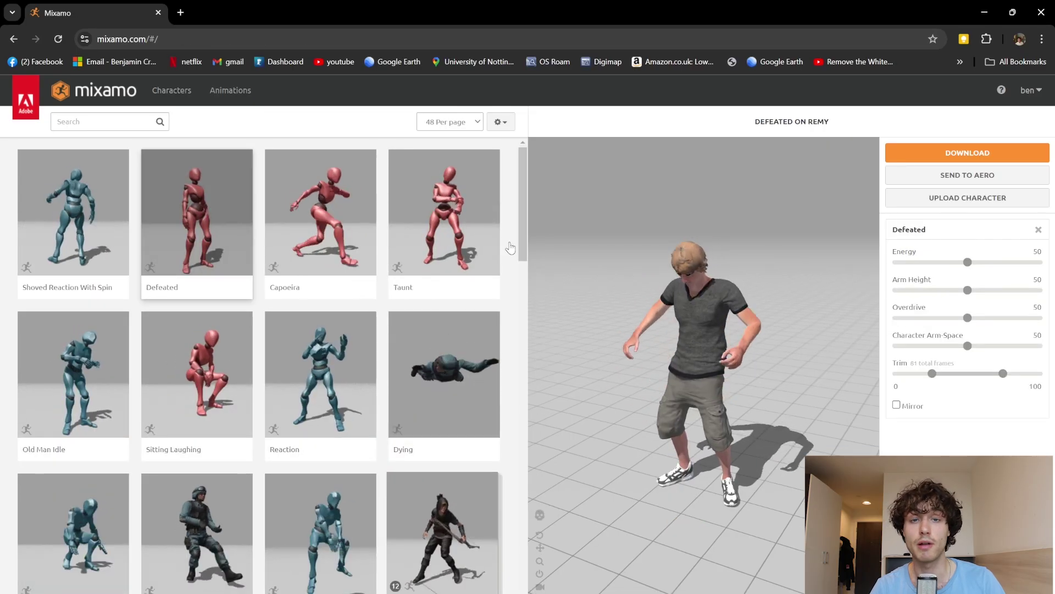
{"action": "left_click", "coordinate": [993, 156]}
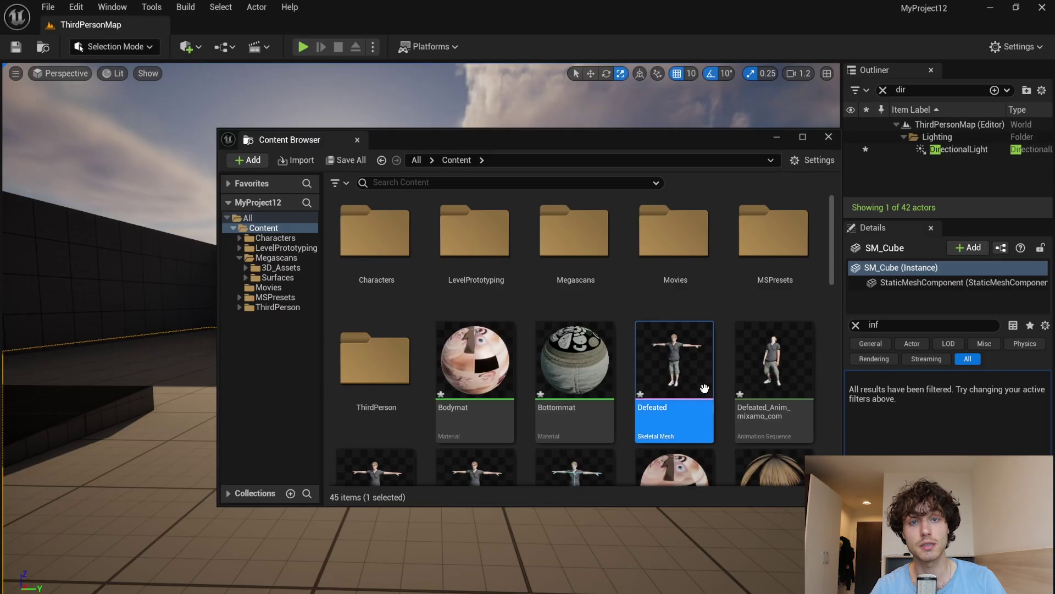
{"action": "key", "text": "alt+p"}
{"action": "left_click", "coordinate": [177, 436]}
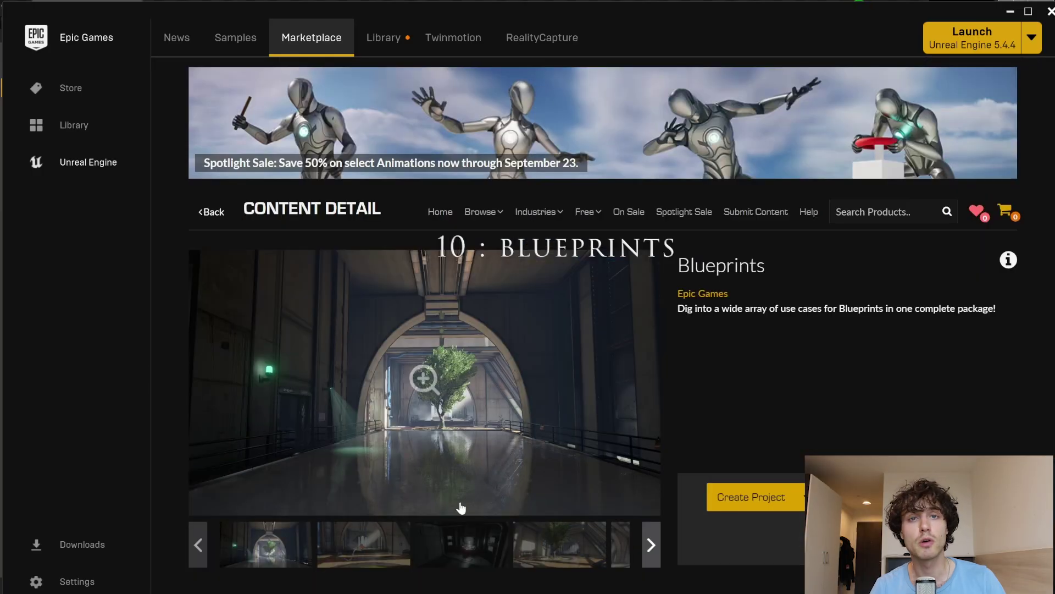
- View the butterfly and dark-room previews, then select BP_GodRay4 in BlueprintOffice
{"action": "left_click", "coordinate": [367, 561]}
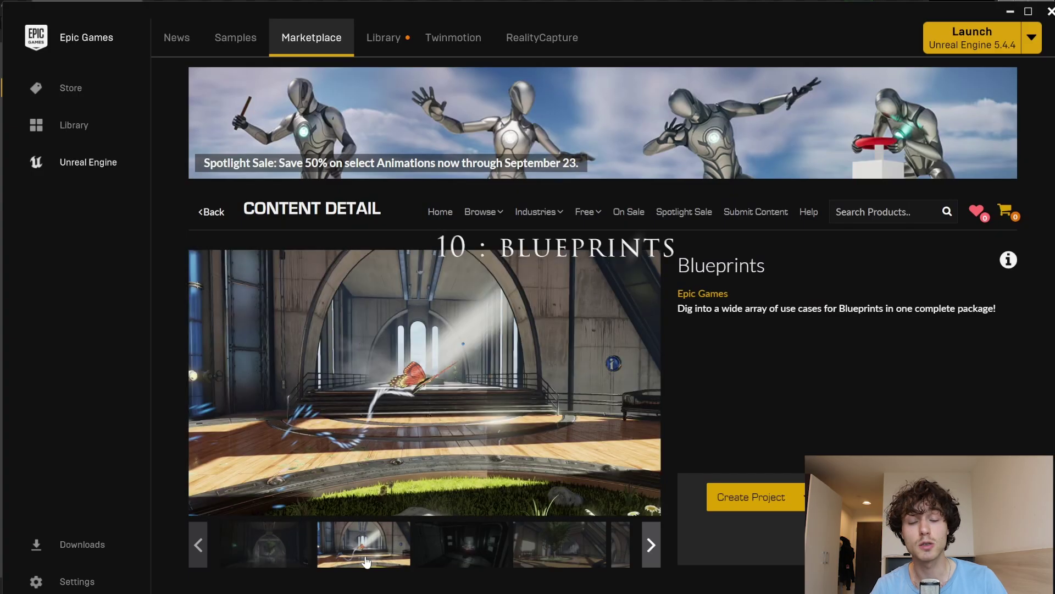
{"action": "left_click", "coordinate": [461, 563]}
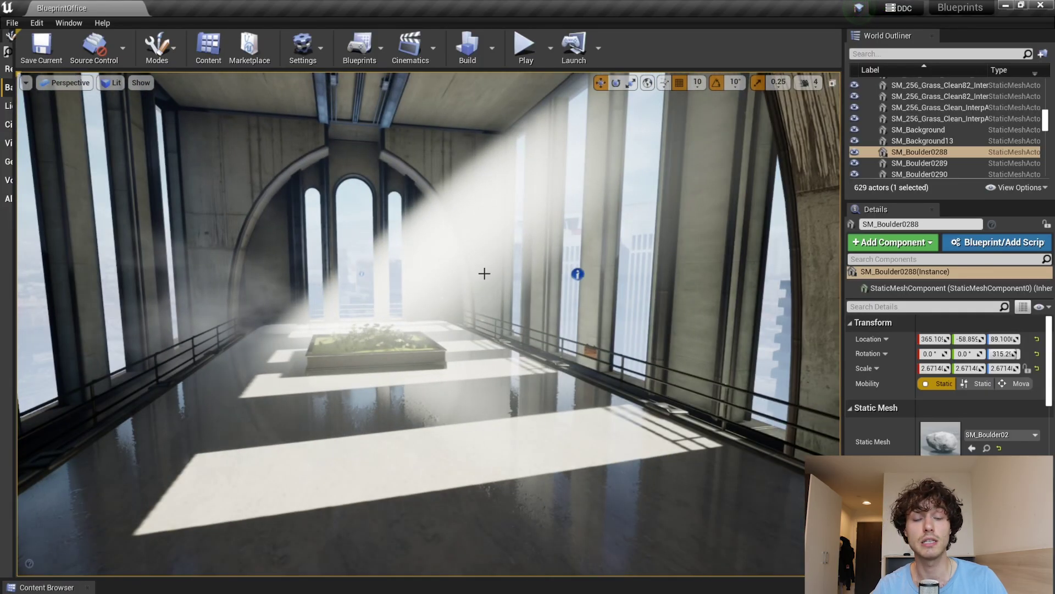
{"action": "left_click", "coordinate": [472, 237]}
{"action": "right_click_drag", "start_coordinate": [473, 237], "coordinate": [582, 187]}
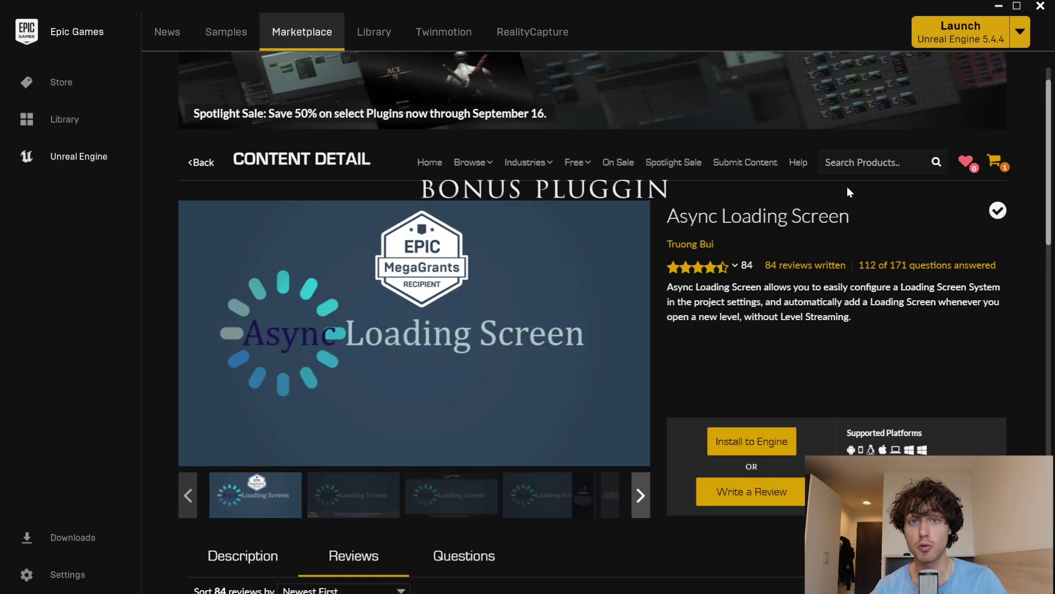
- Select the Async Loading Screen title text on its store page
{"action": "left_click_drag", "start_coordinate": [852, 214], "coordinate": [644, 218]}
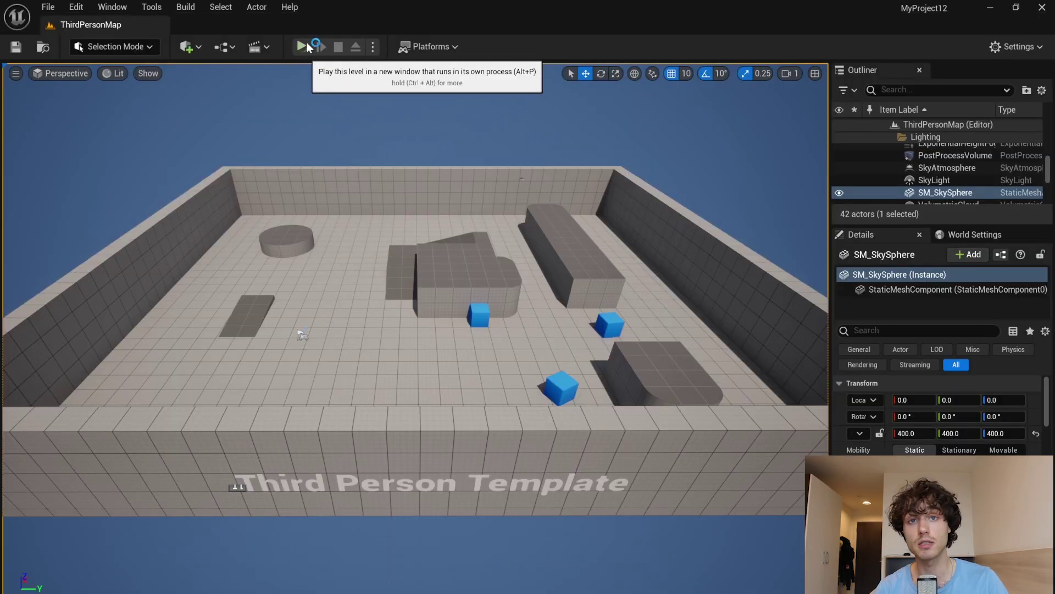
- Run MyProject12 as a Standalone Game to show the light-streak loading-screen movie
{"action": "left_click", "coordinate": [306, 47]}
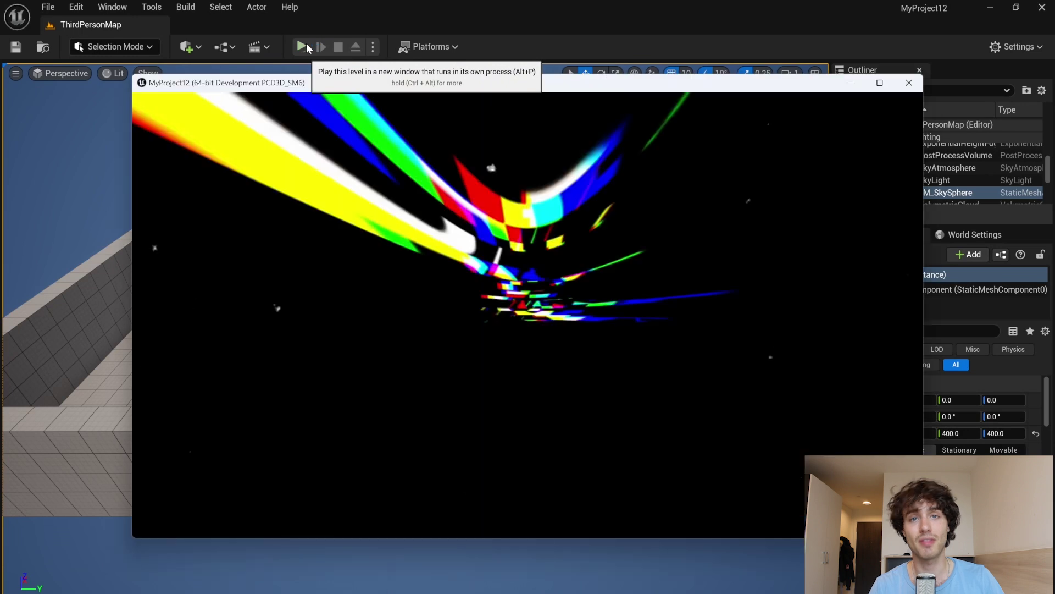